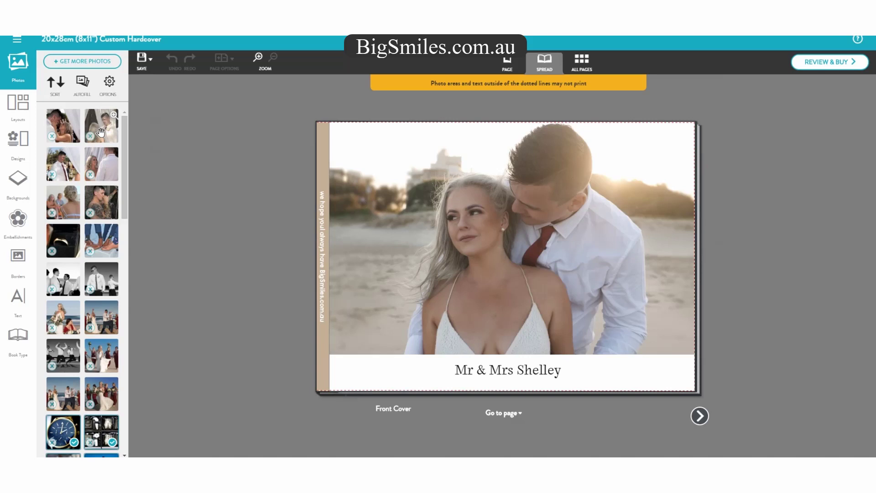
# Look through the photo collection available for the book.
pyautogui.scroll(-5, 97, 191)
pyautogui.scroll(-4, 97, 191)
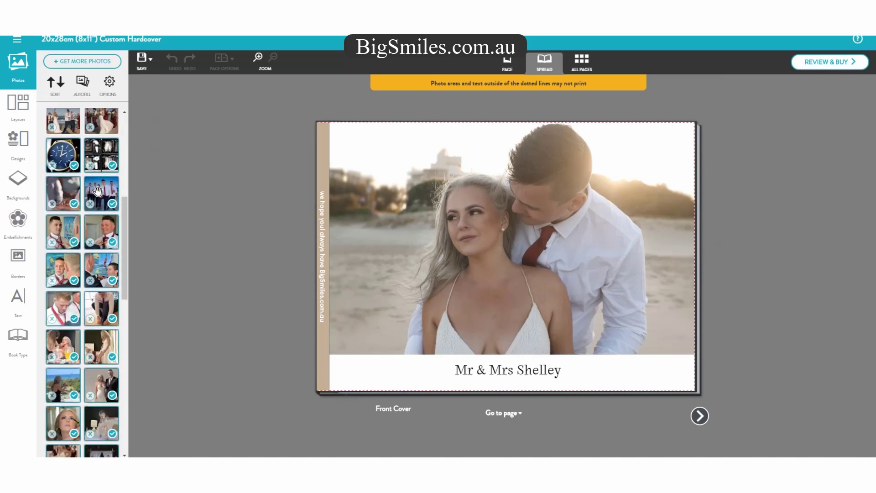
pyautogui.scroll(9, 87, 277)
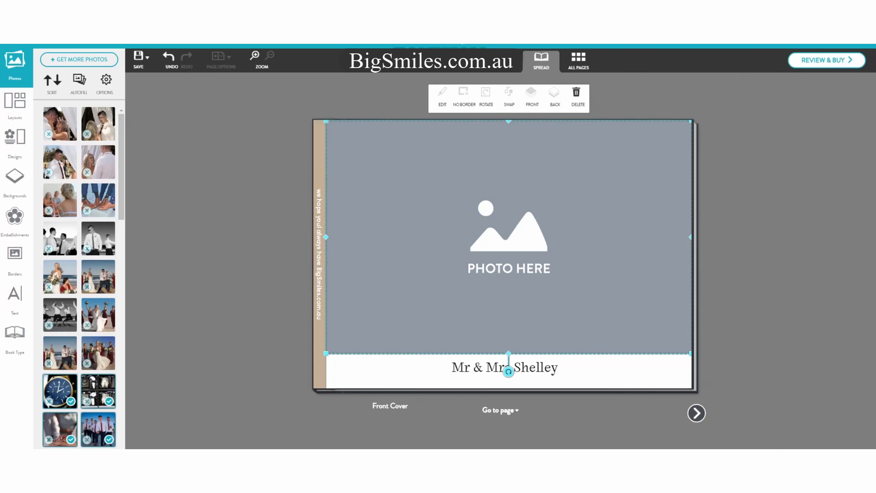
# Select the front cover's title text, and fill the cover's empty photo area with the photo of the bride and bridesmaids raising bouquets.
pyautogui.click(535, 371)
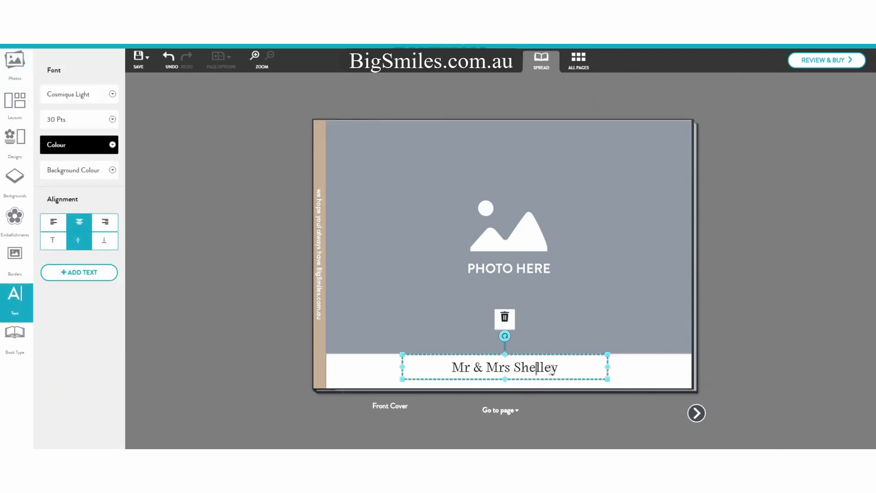
pyautogui.moveTo(562, 368); pyautogui.dragTo(446, 366)
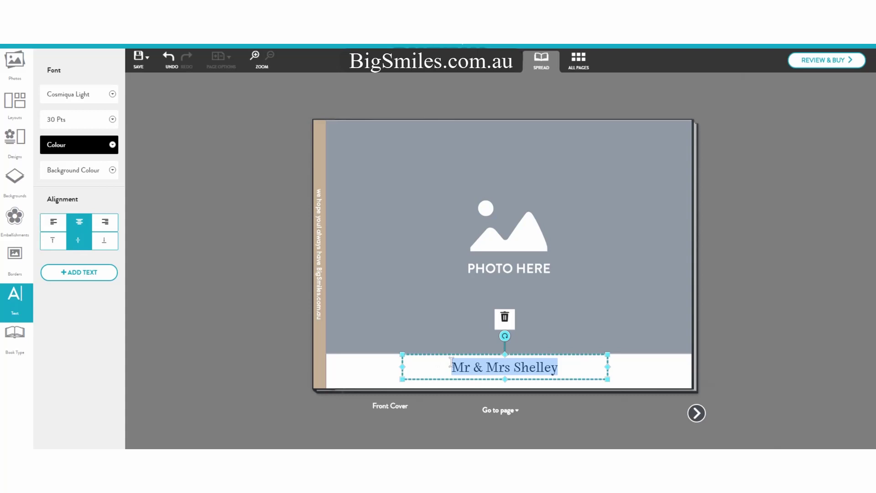
pyautogui.click(575, 256)
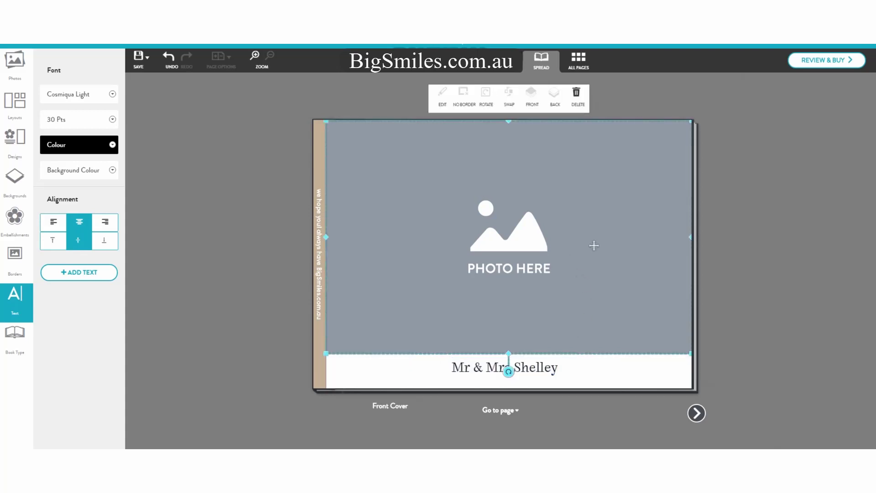
pyautogui.click(24, 67)
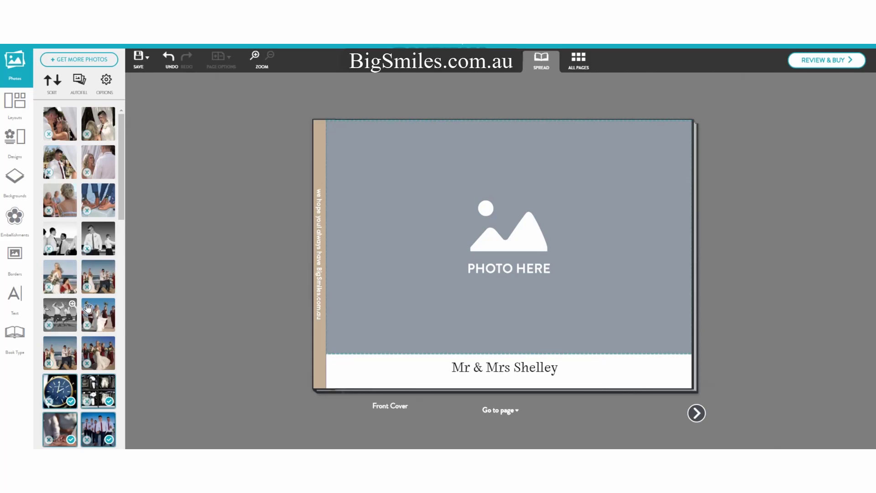
pyautogui.moveTo(93, 313); pyautogui.dragTo(505, 251)
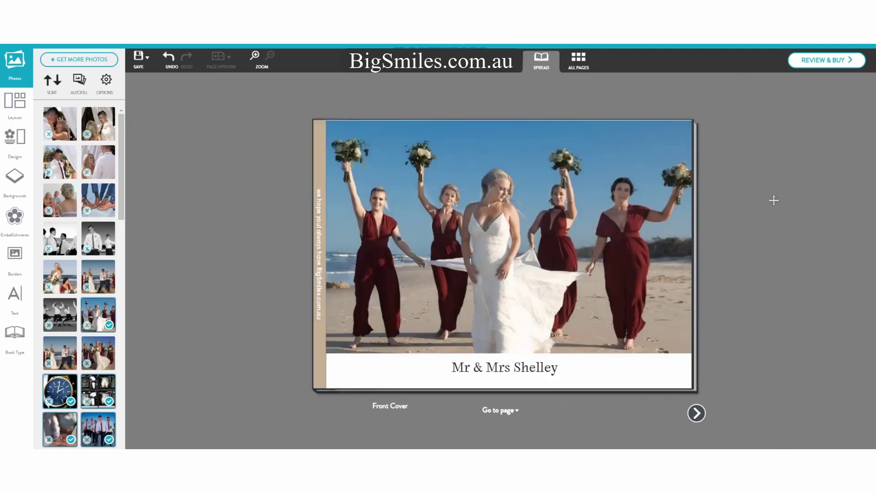
# Undo the recent front cover photo changes back to the couple's beach portrait, leaving the title deselected.
pyautogui.click(569, 208)
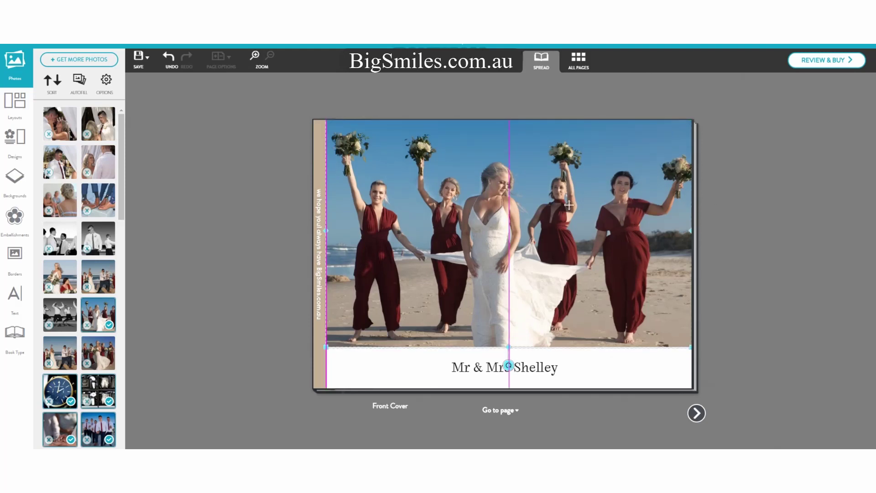
pyautogui.click(169, 63)
pyautogui.click(169, 64)
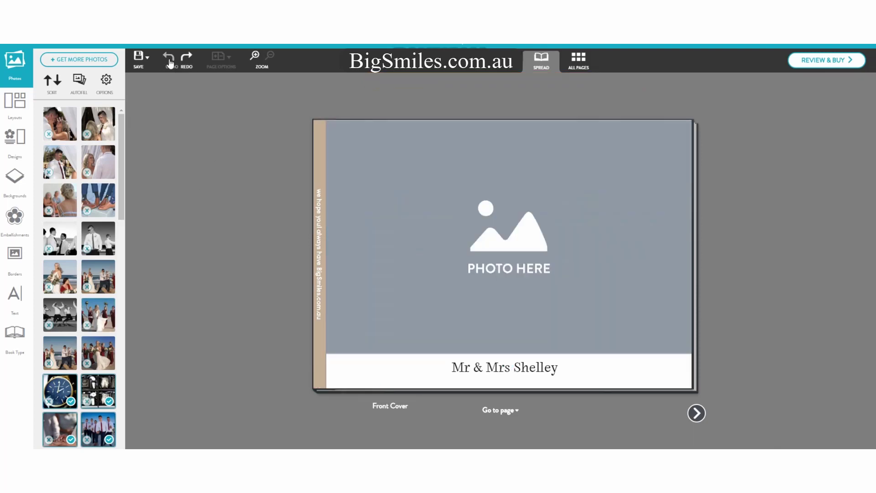
pyautogui.click(170, 63)
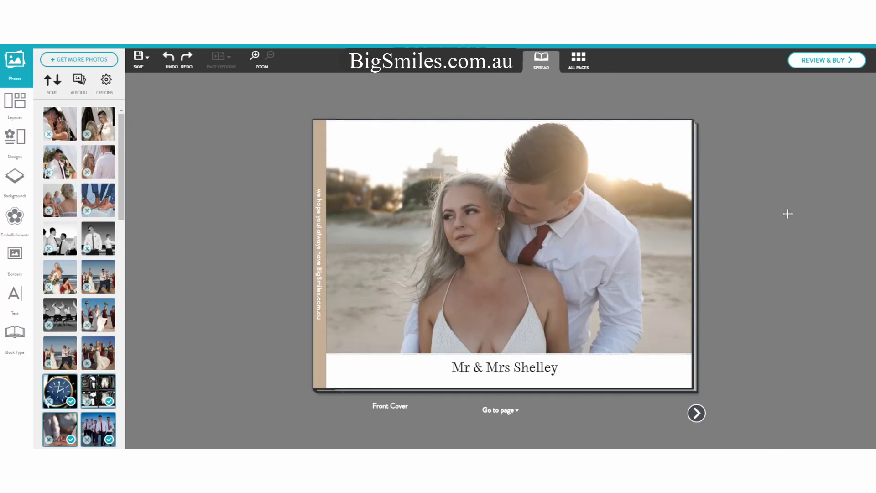
pyautogui.click(505, 375)
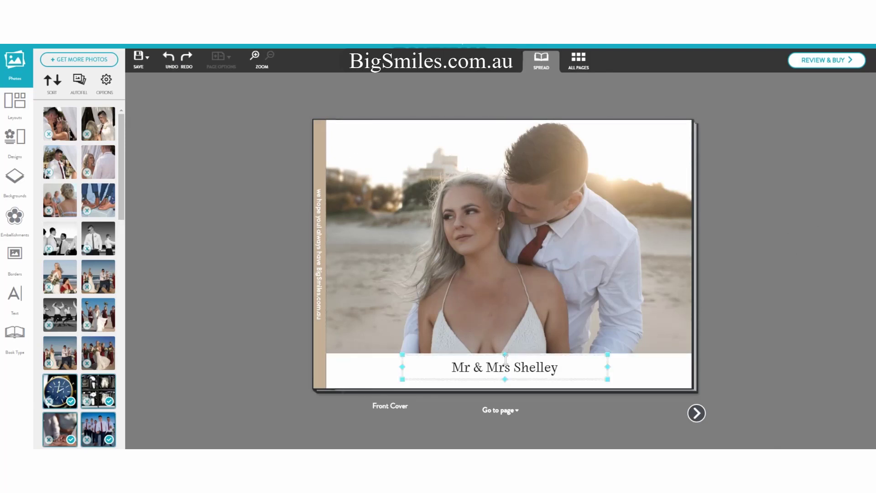
pyautogui.click(551, 389)
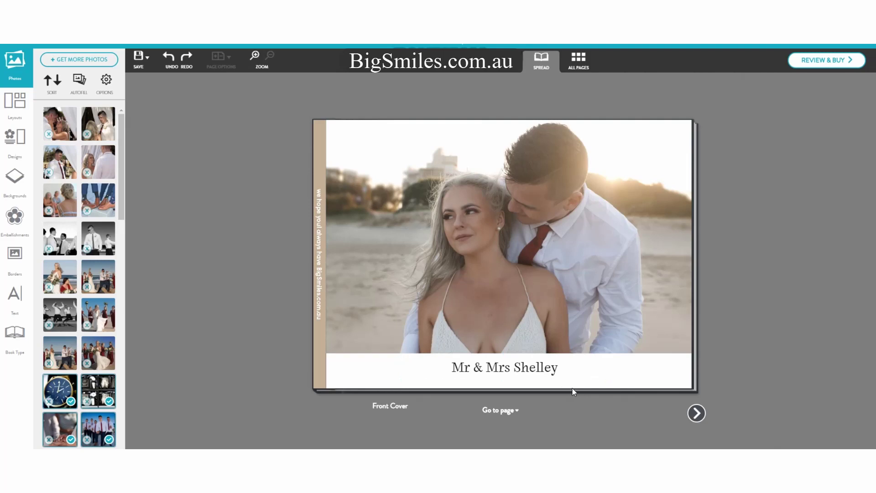
# Page forward through the book from the front cover to the spread of pages 6 and 7.
pyautogui.click(697, 413)
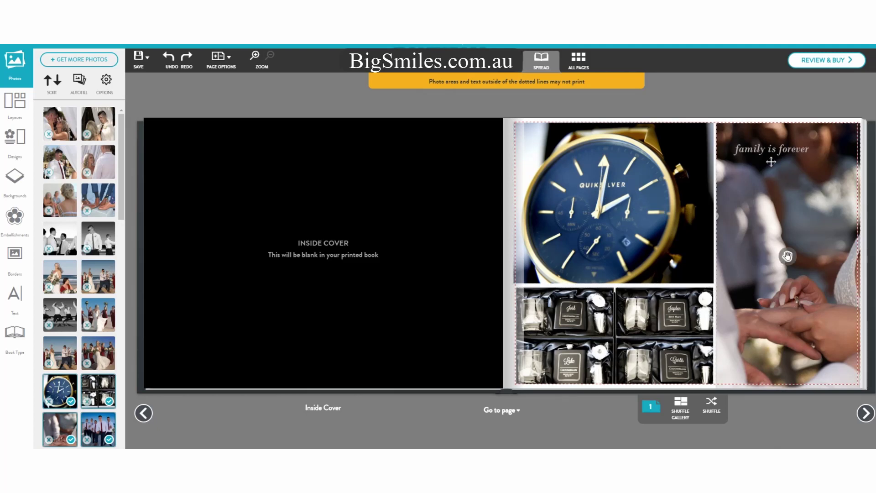
pyautogui.click(865, 413)
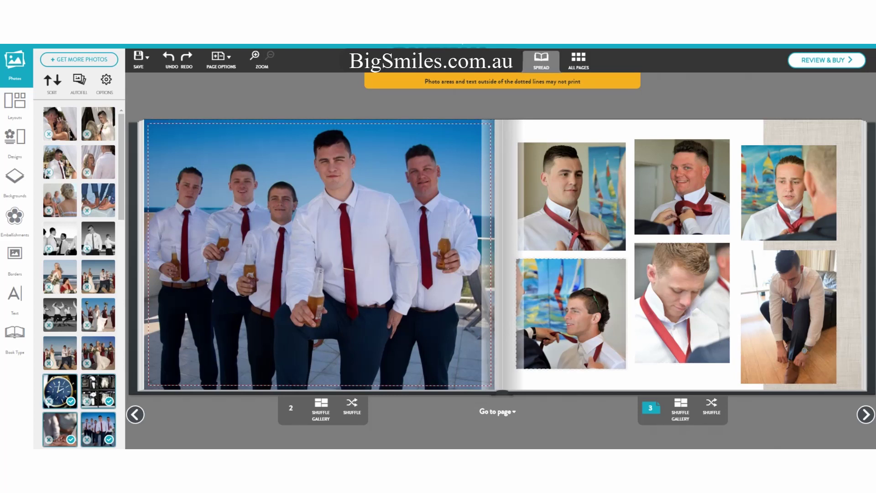
pyautogui.click(866, 414)
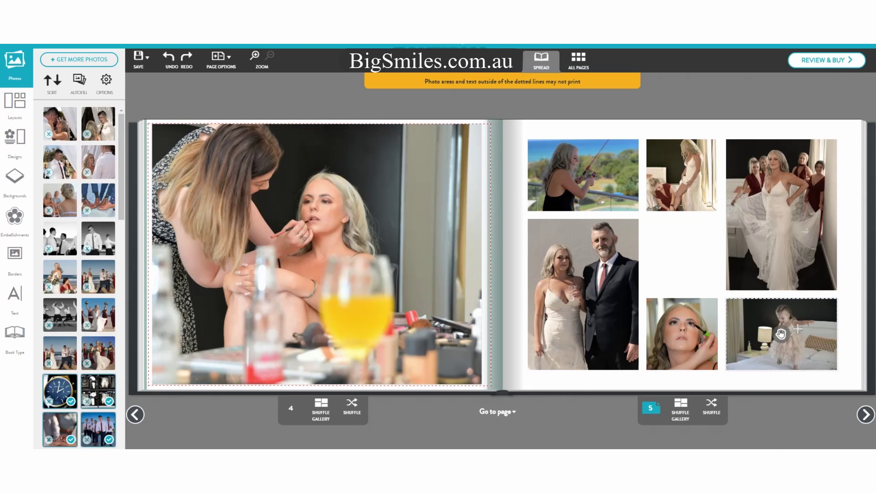
pyautogui.click(866, 416)
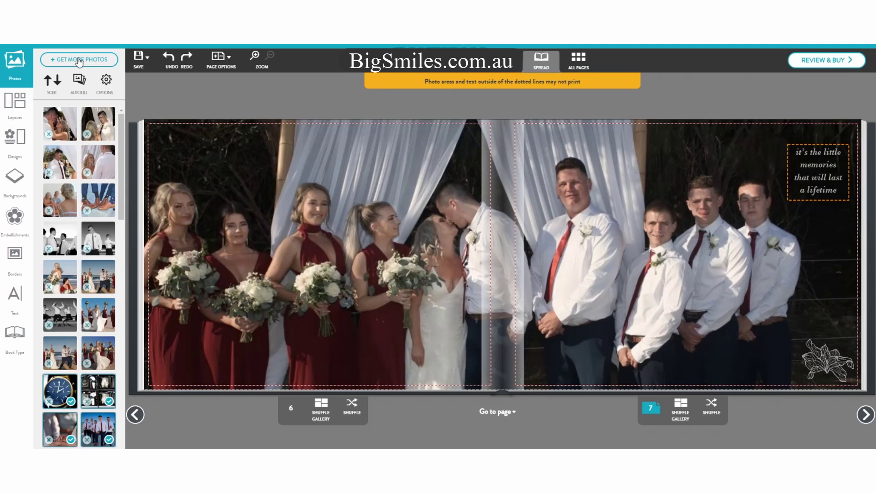
# Examine the available page layouts in the Cover, 1 Photo, 2 Photo and 4+ Photo categories.
pyautogui.click(14, 104)
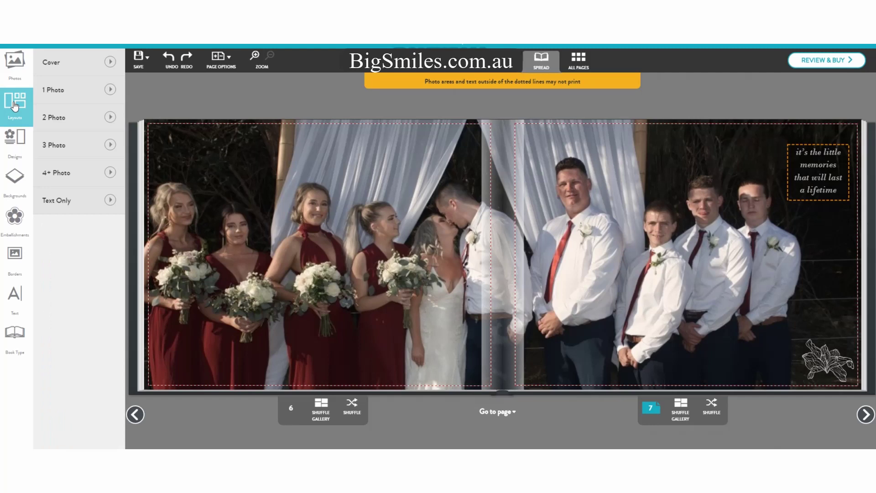
pyautogui.click(110, 62)
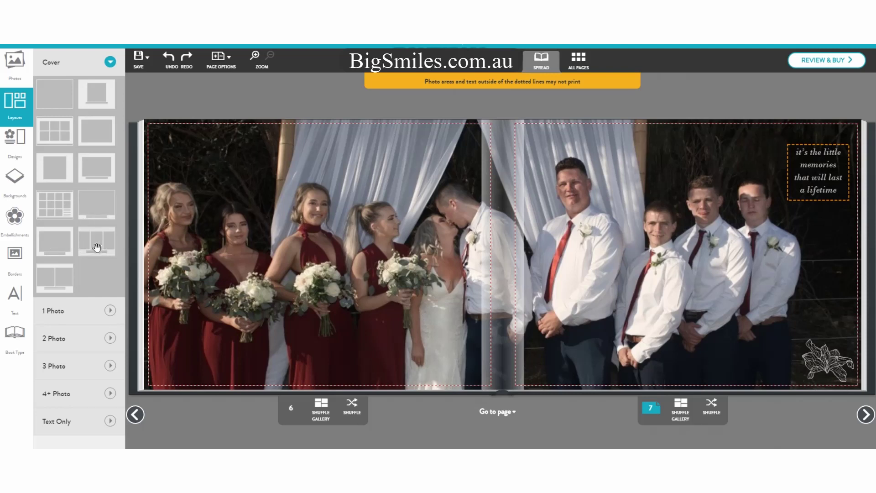
pyautogui.click(110, 62)
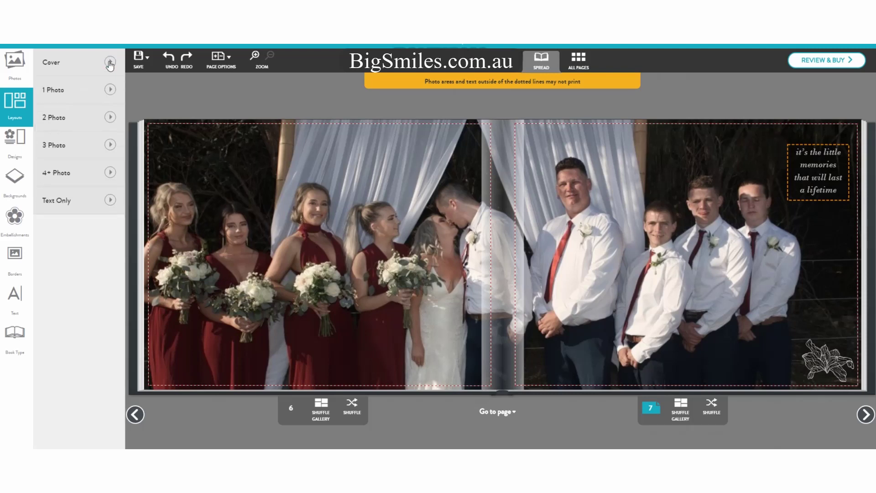
pyautogui.click(110, 89)
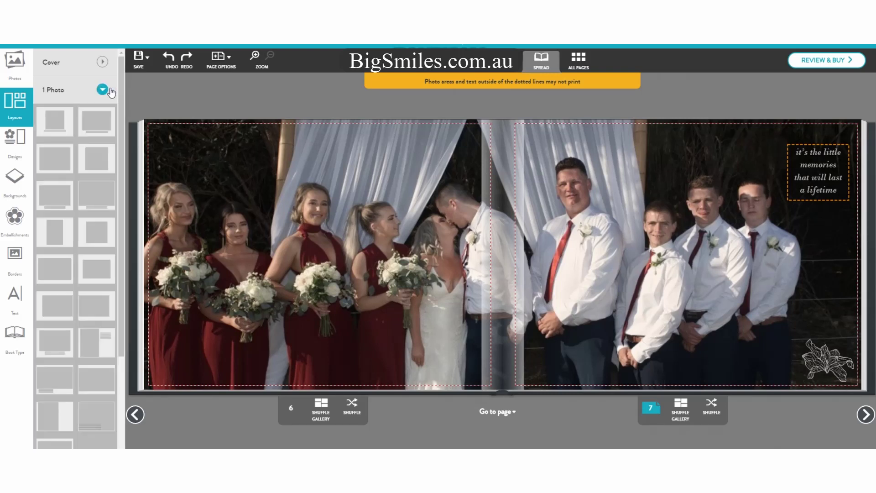
pyautogui.scroll(-1, 78, 327)
pyautogui.scroll(-2, 77, 328)
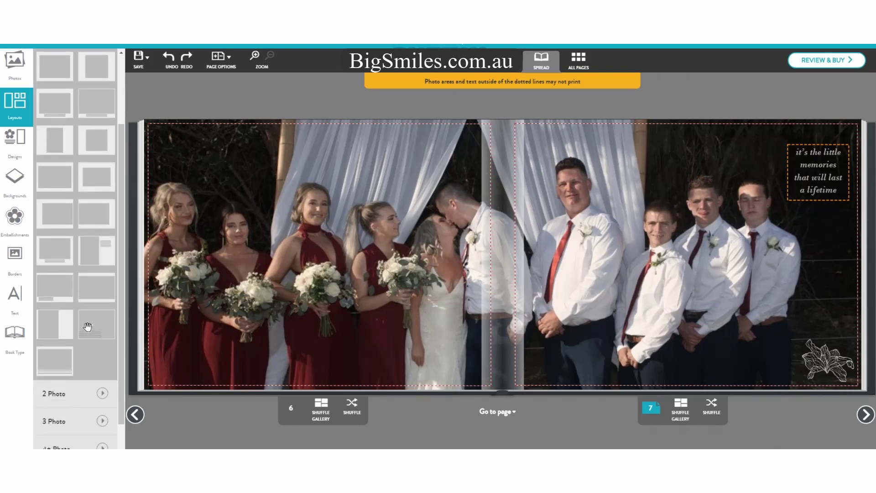
pyautogui.scroll(3, 94, 142)
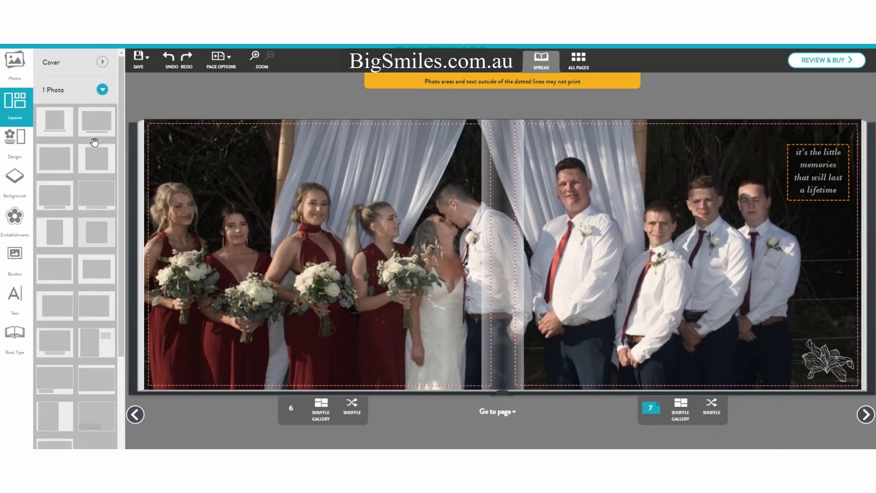
pyautogui.click(103, 91)
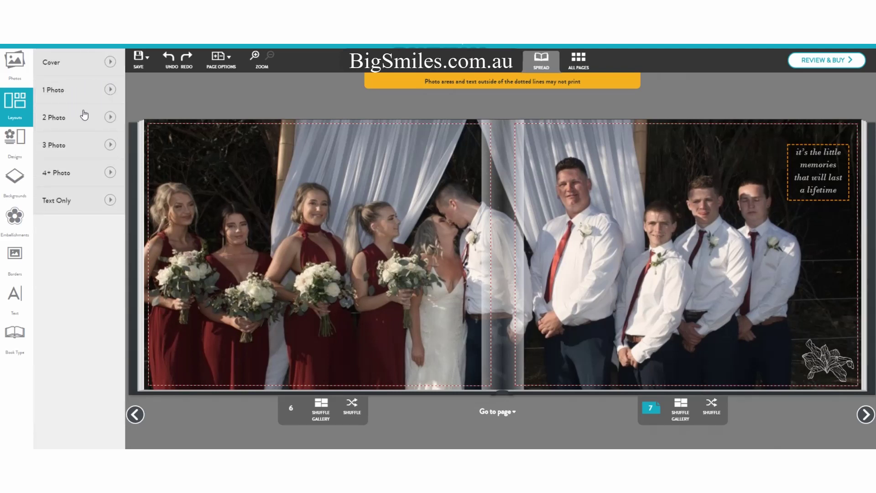
pyautogui.click(110, 117)
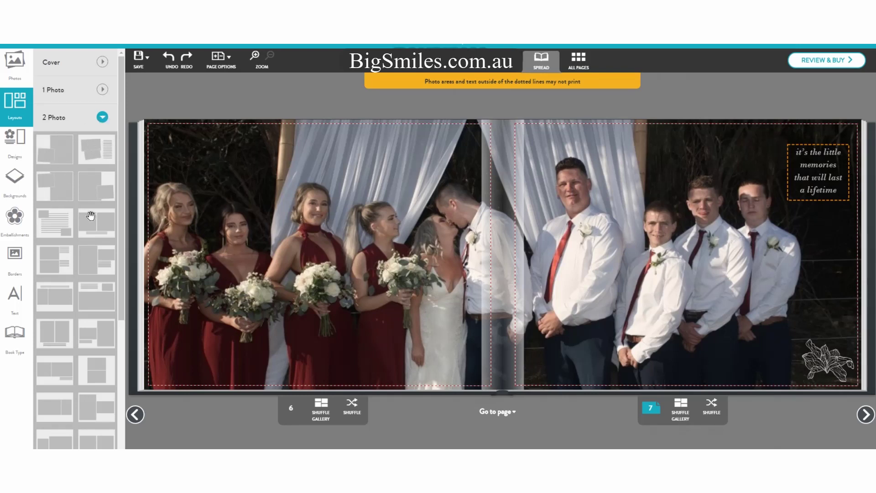
pyautogui.click(101, 118)
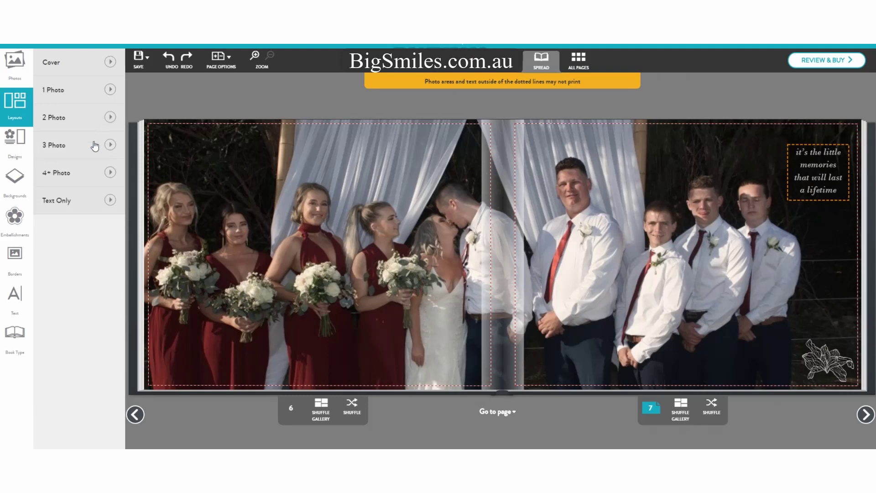
pyautogui.click(109, 174)
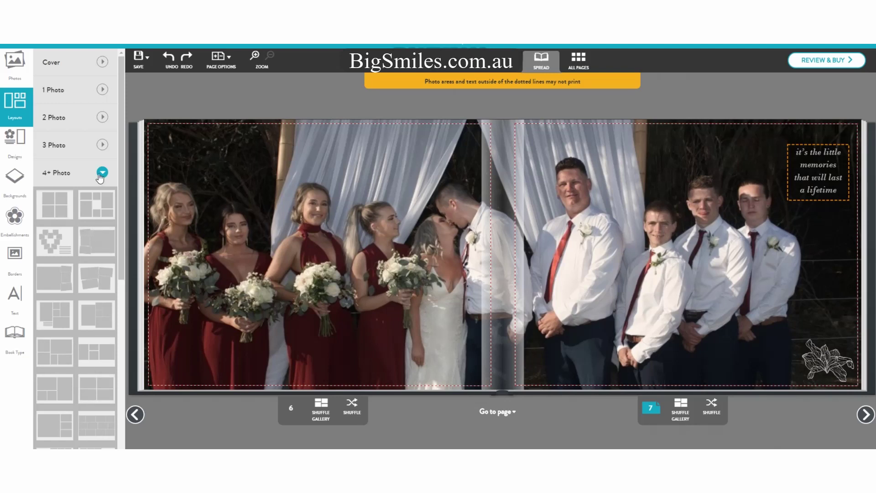
pyautogui.click(103, 173)
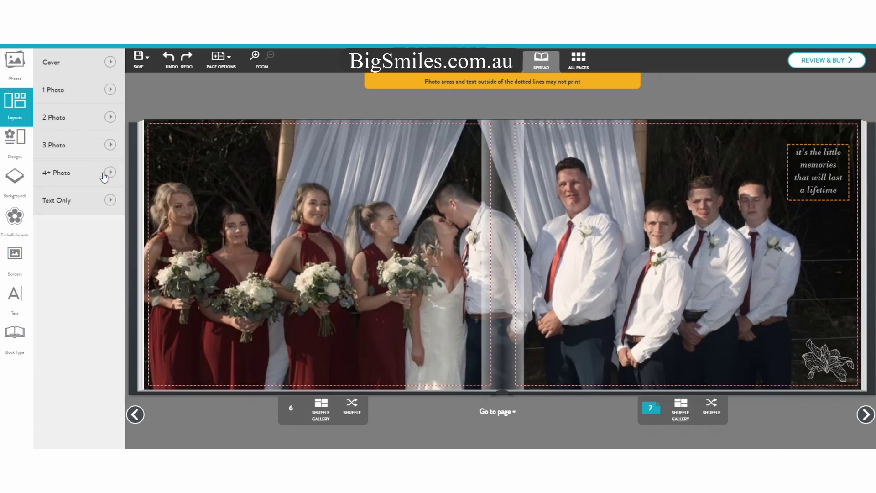
# Browse the page designs of the first theme under What's Hot.
pyautogui.click(13, 141)
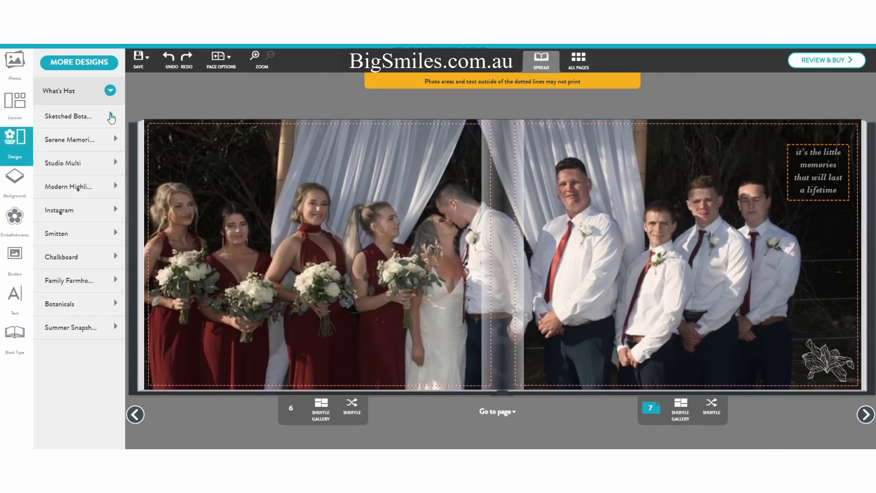
pyautogui.click(111, 115)
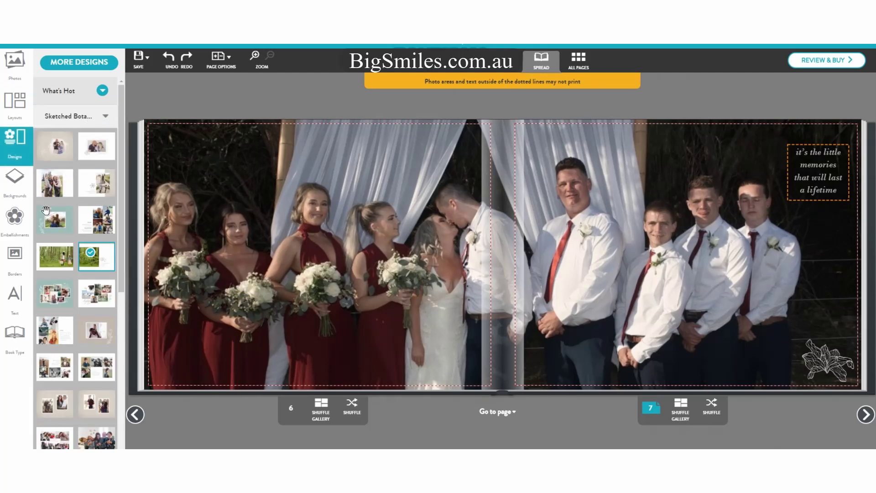
pyautogui.scroll(-1, 94, 278)
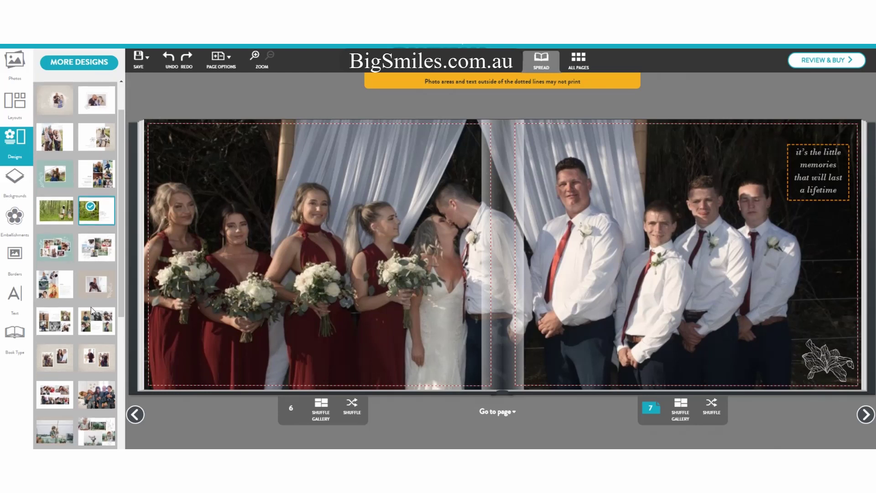
pyautogui.scroll(-3, 58, 324)
pyautogui.scroll(-1, 58, 324)
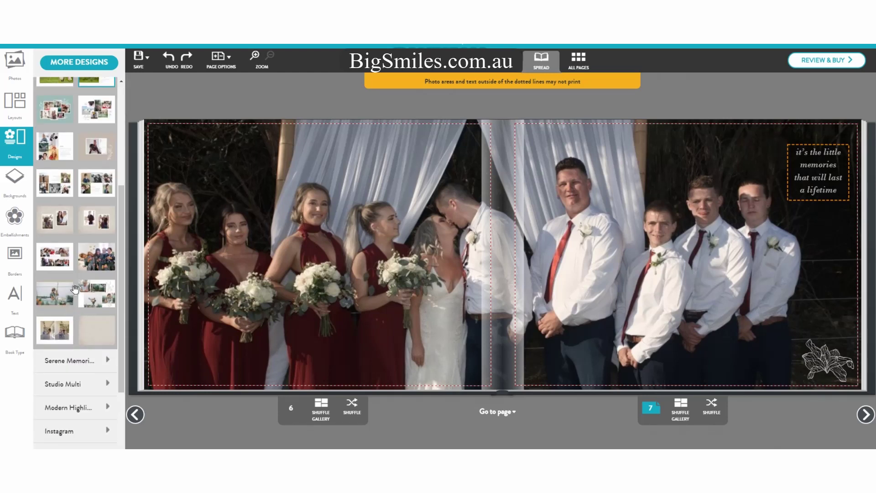
# View the first named background set below All in the Everyday category, and collapse it again.
pyautogui.click(16, 177)
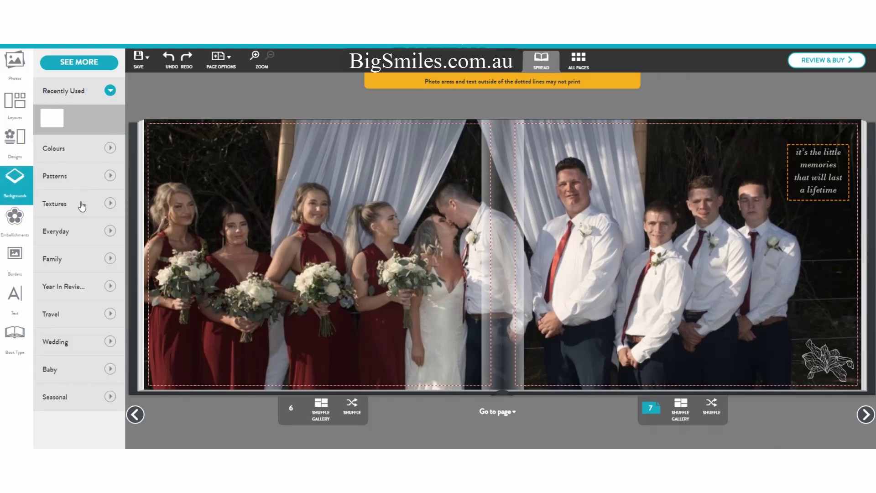
pyautogui.click(108, 232)
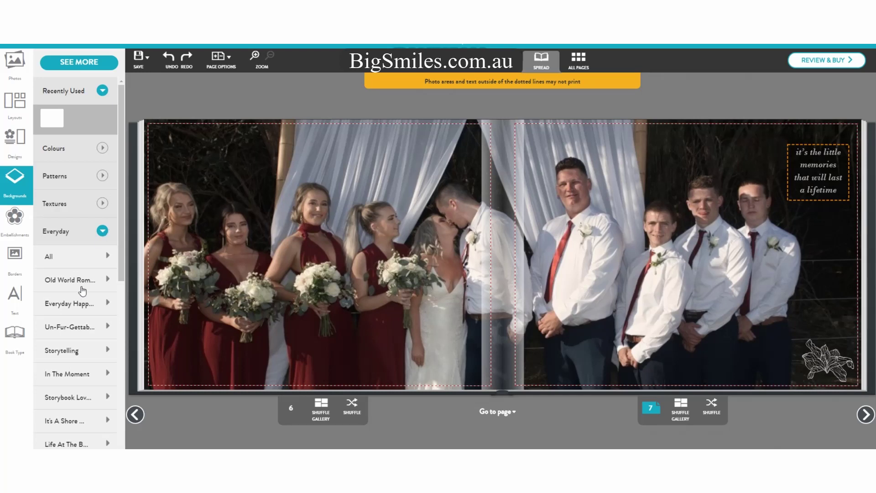
pyautogui.click(108, 283)
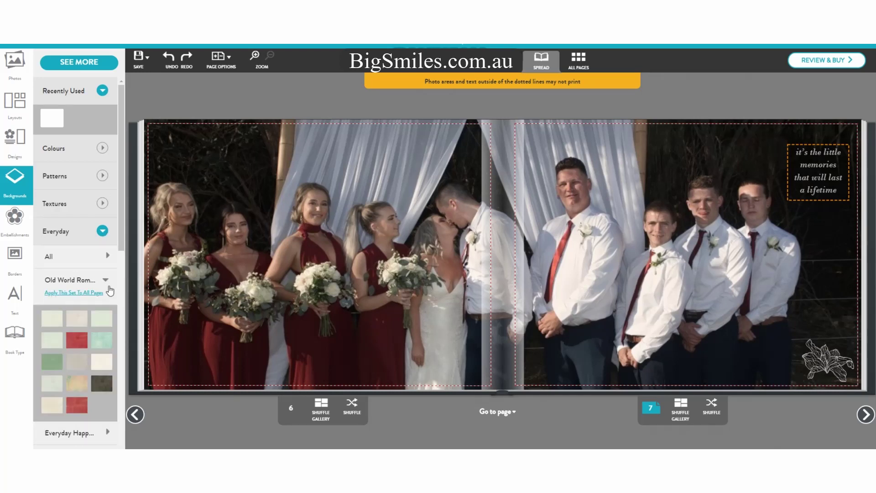
pyautogui.click(106, 283)
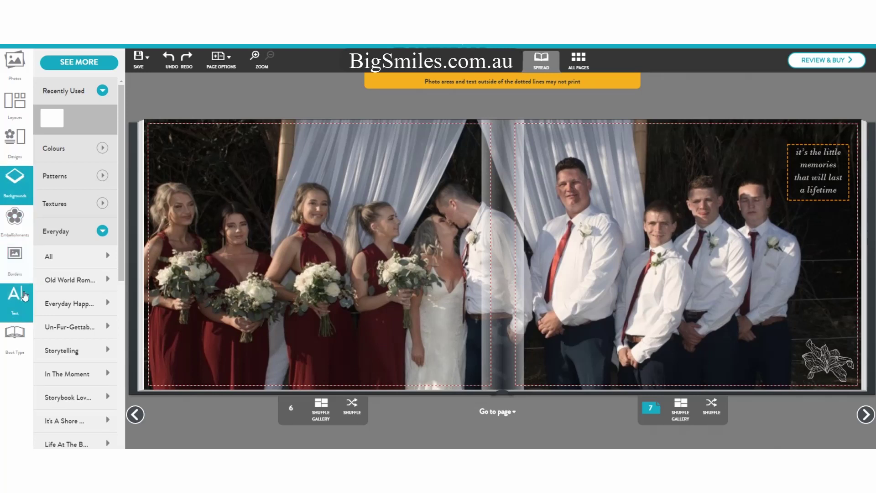
# View the available hardcover book types, and return to the photo collection.
pyautogui.click(17, 337)
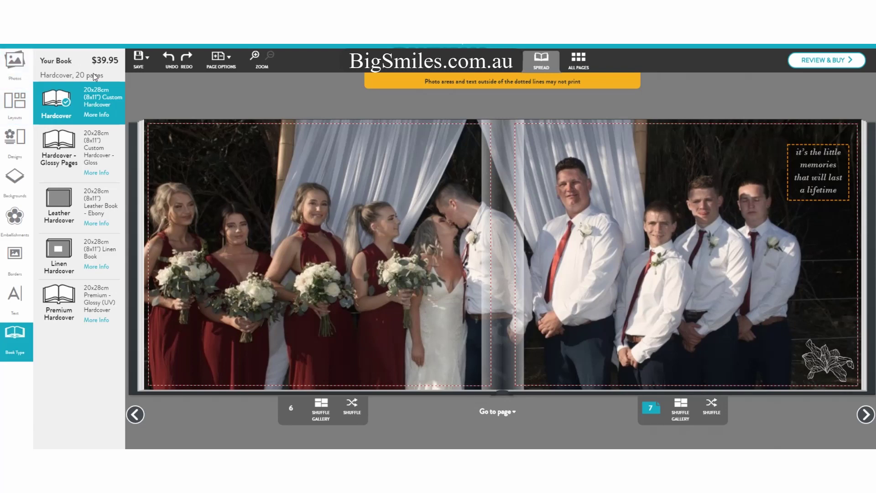
pyautogui.click(13, 60)
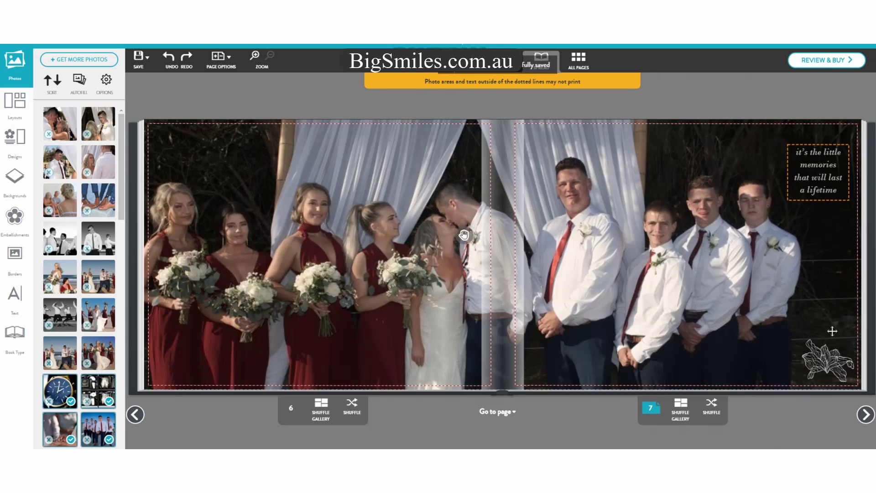
# Page forward through the book from pages 6 and 7 to the spread of pages 16 and 17.
pyautogui.click(866, 416)
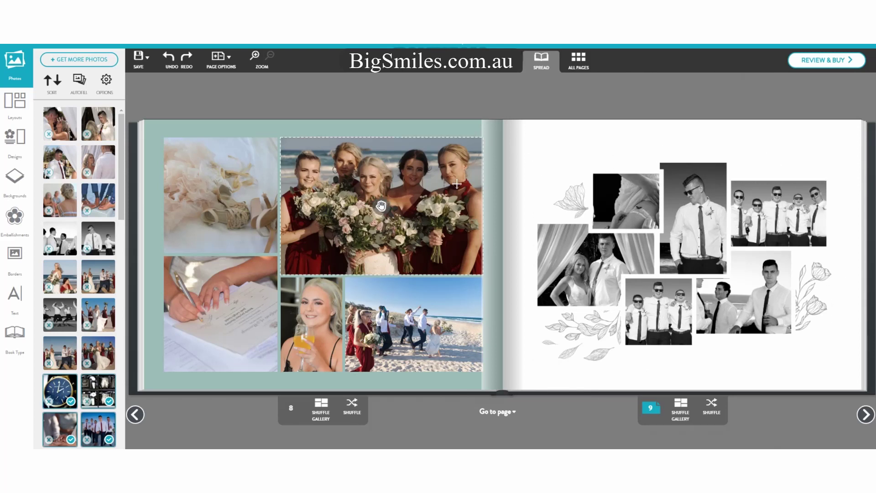
pyautogui.click(867, 415)
pyautogui.click(867, 416)
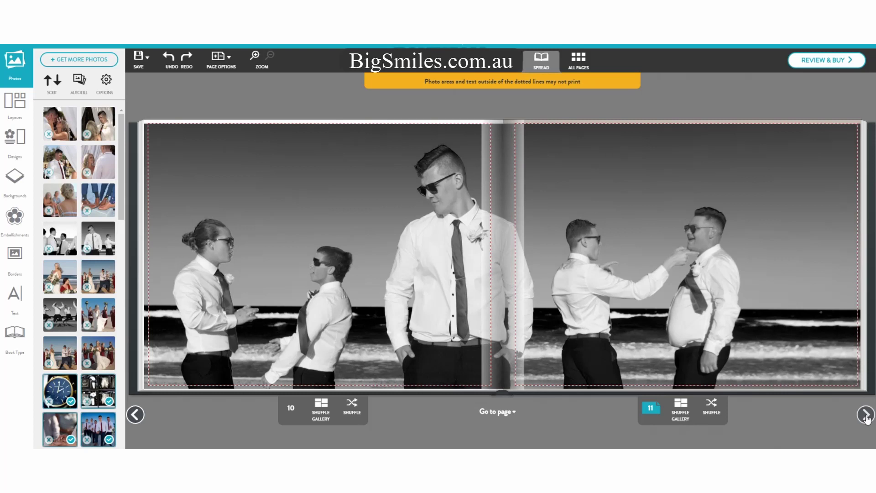
pyautogui.click(866, 416)
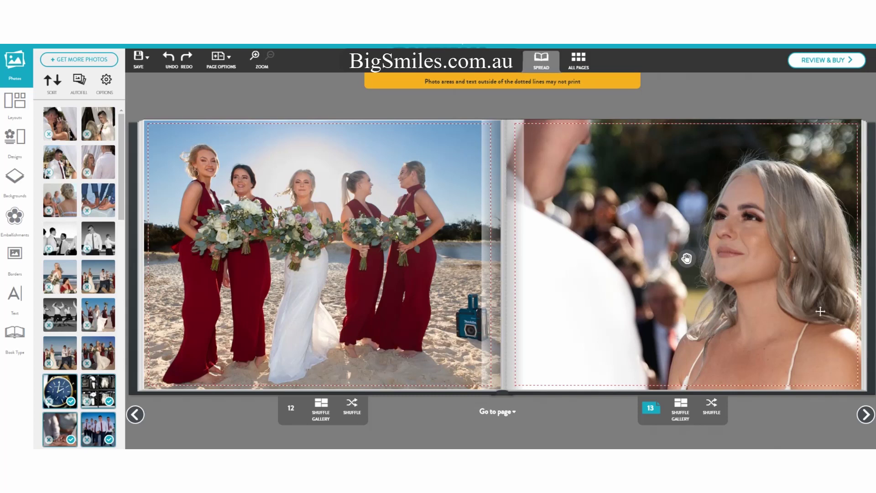
pyautogui.click(866, 416)
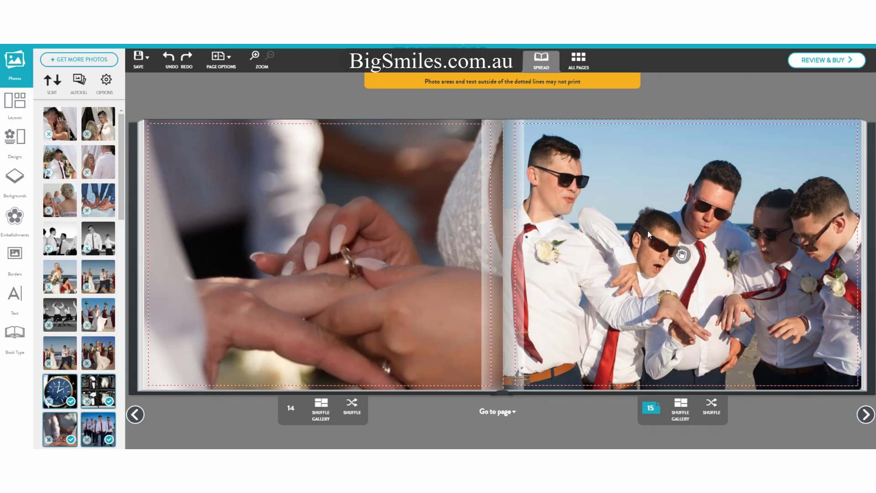
pyautogui.click(866, 415)
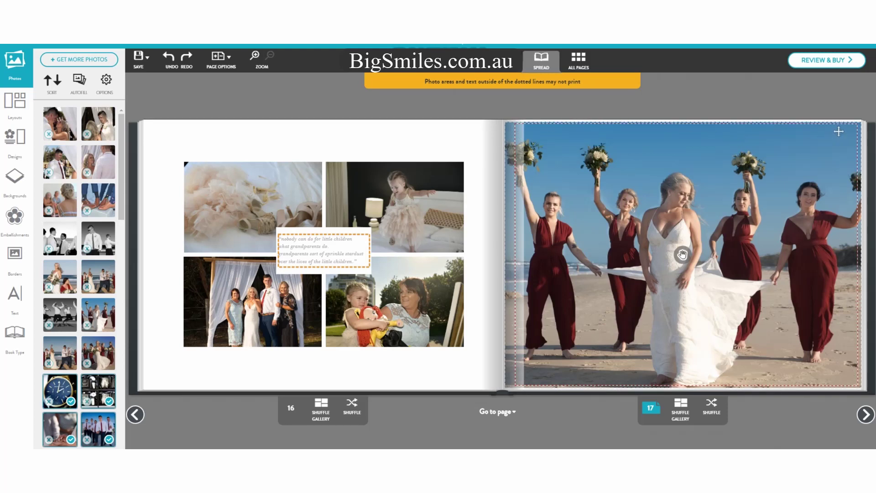
# Shift the large bride and bridesmaids photo on page 17 slightly up, extend its lower-left corner to the page edge, and deselect it.
pyautogui.moveTo(727, 248)
pyautogui.mouseDown()
pyautogui.moveTo(728, 229)
pyautogui.moveTo(732, 238)
pyautogui.mouseUp()
pyautogui.moveTo(509, 386); pyautogui.dragTo(507, 387)
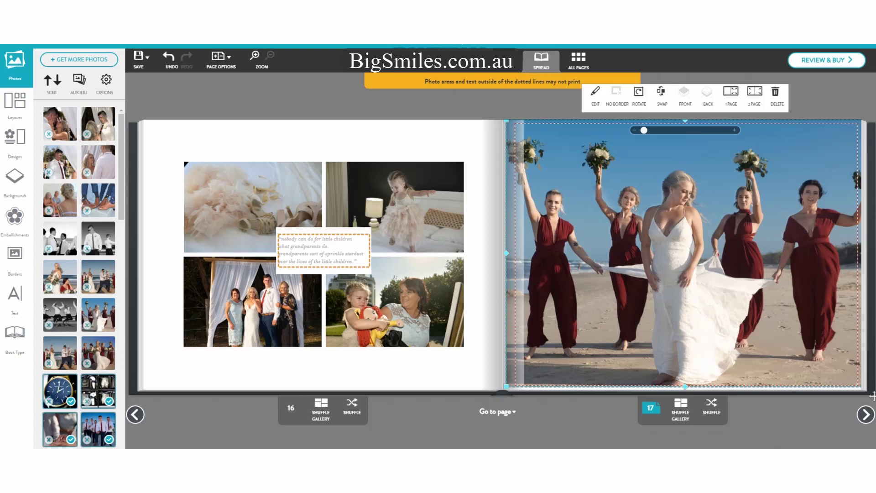
pyautogui.click(866, 415)
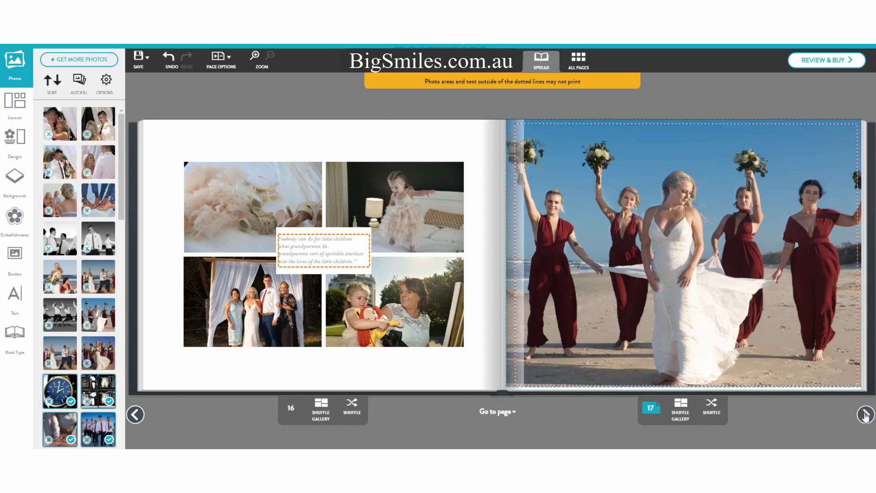
# Page forward from pages 16 and 17 to the back cover, and display an overview of all pages.
pyautogui.click(865, 415)
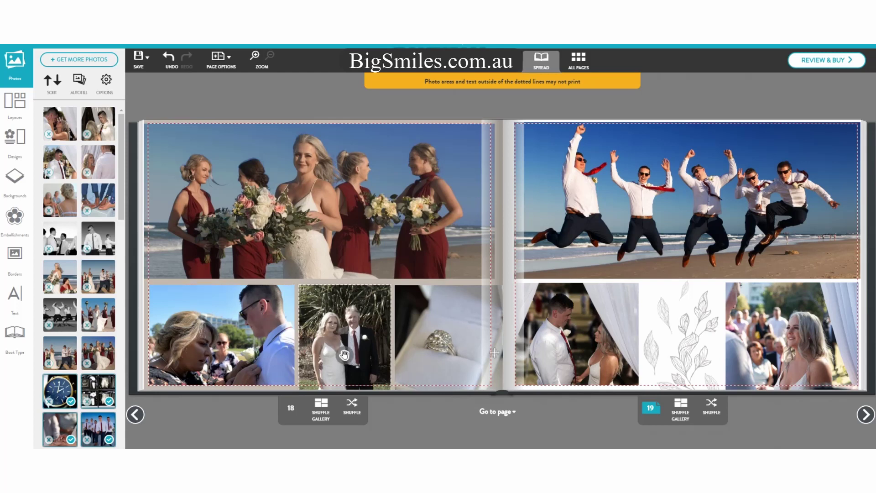
pyautogui.click(865, 415)
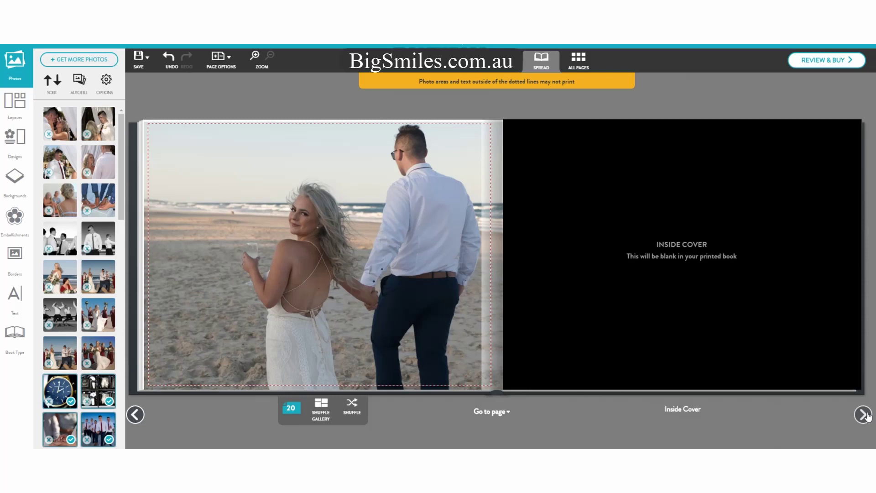
pyautogui.click(864, 415)
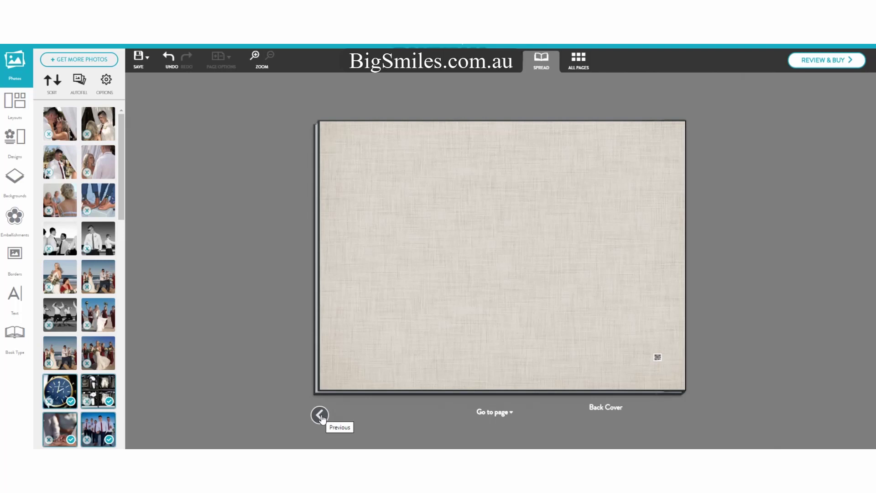
pyautogui.click(579, 64)
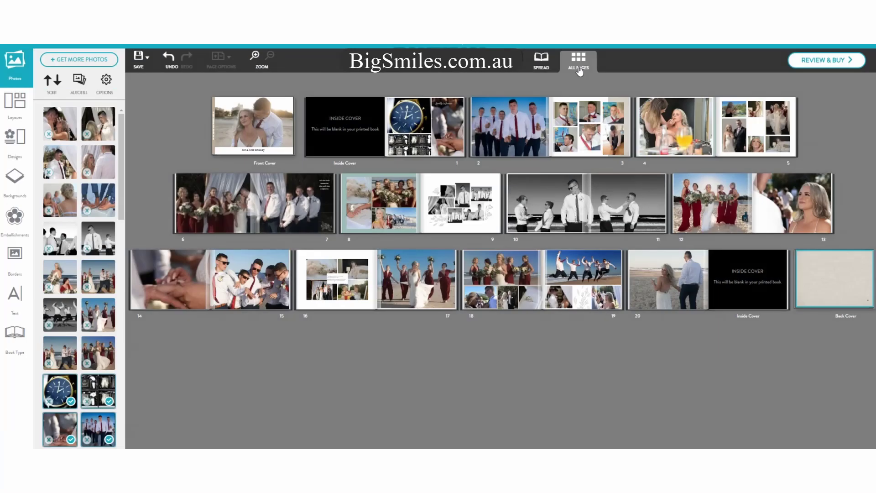